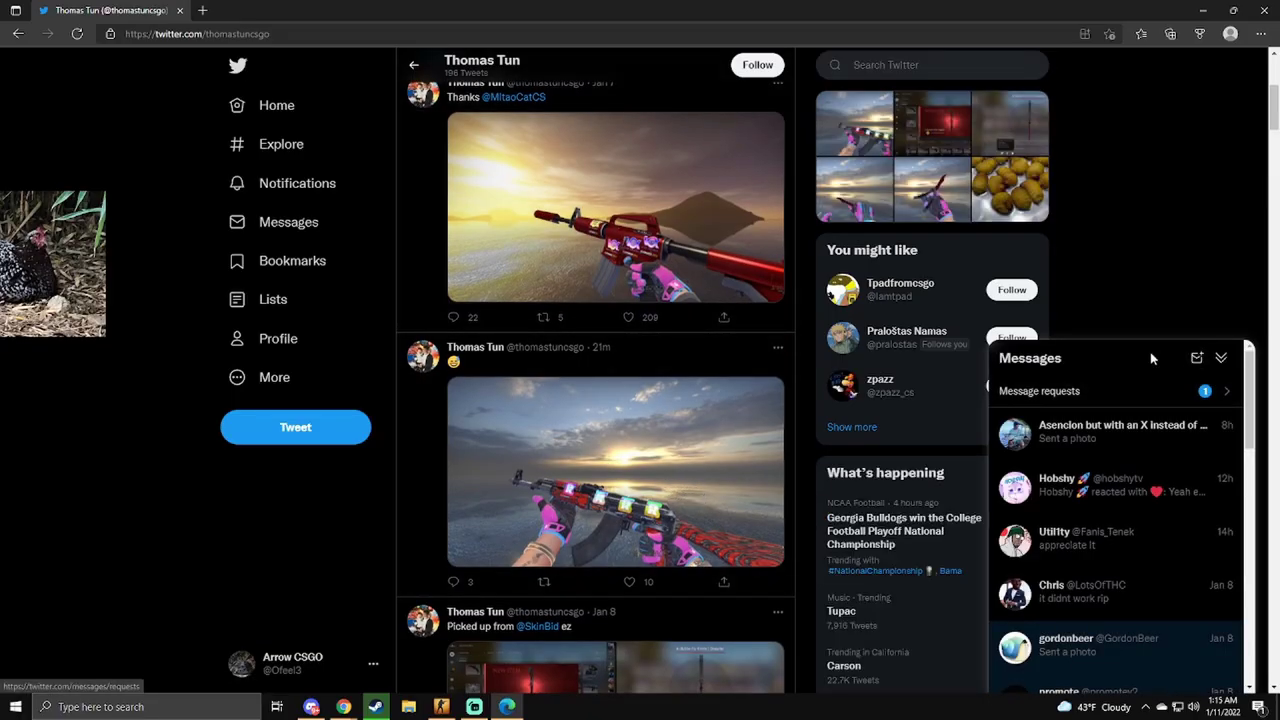
# Collapse the Messages drawer and view the collector's AK-47 tweet photo full size.
pyautogui.click(1152, 359)
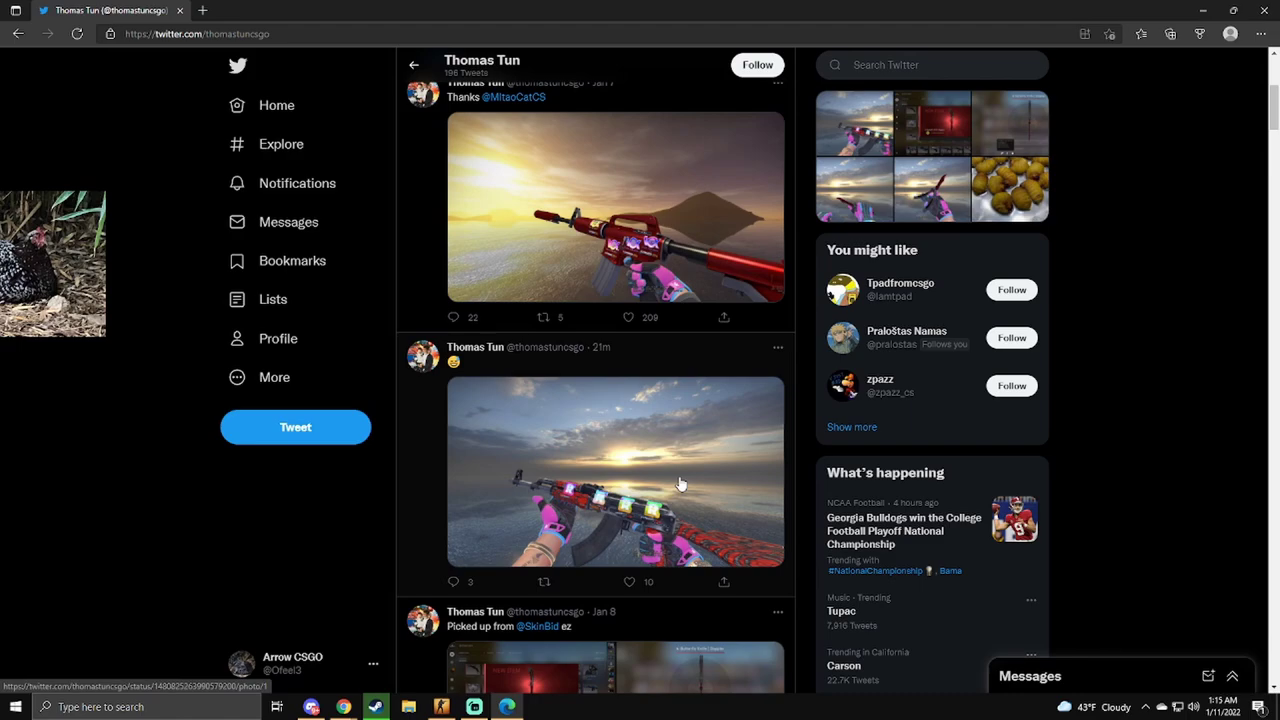
pyautogui.click(680, 485)
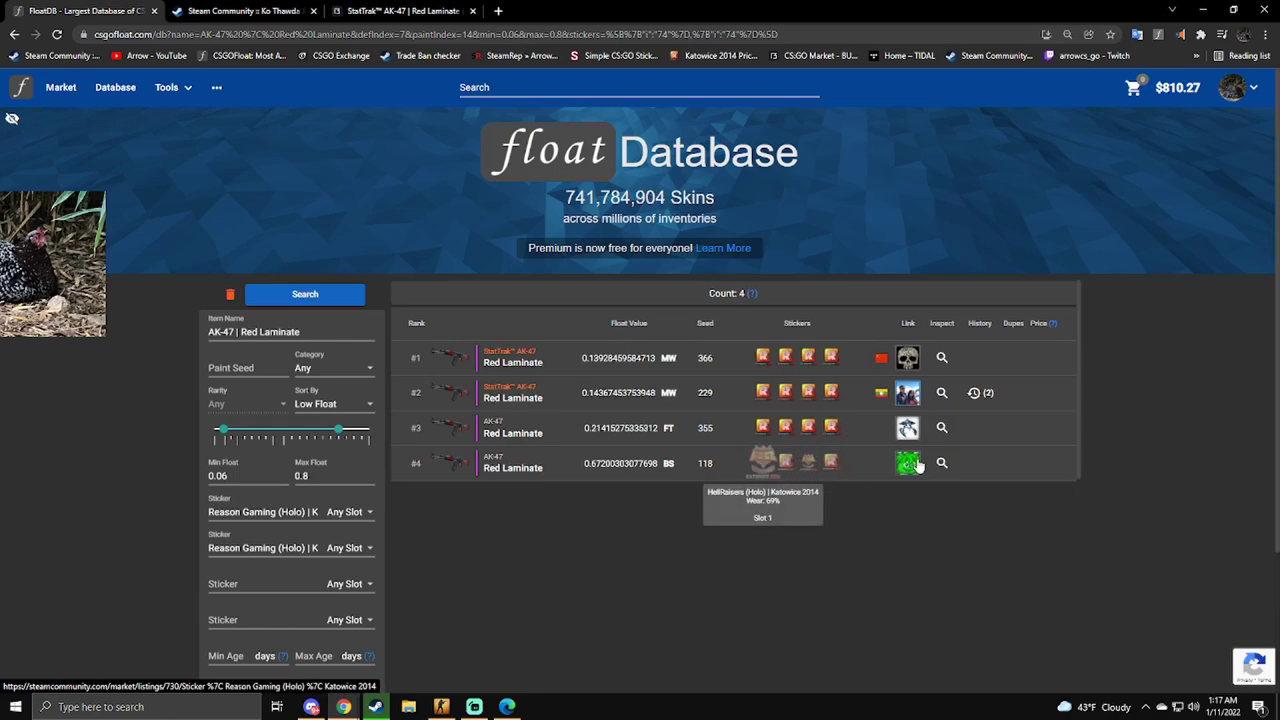
# Inspect the Red Laminate AK-47 in CS:GO, rotating it to examine its stickers.
pyautogui.click(473, 707)
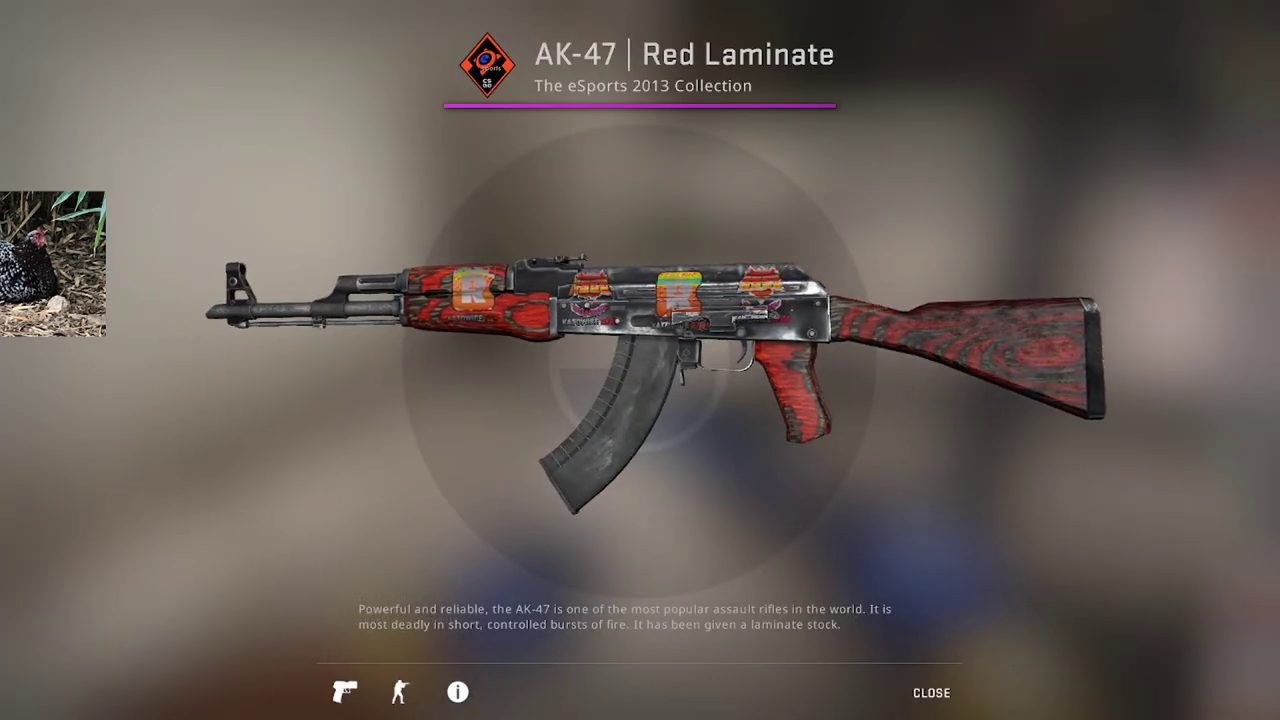
pyautogui.moveTo(847, 434)
pyautogui.mouseDown()
pyautogui.moveTo(949, 477)
pyautogui.moveTo(886, 482)
pyautogui.mouseUp()
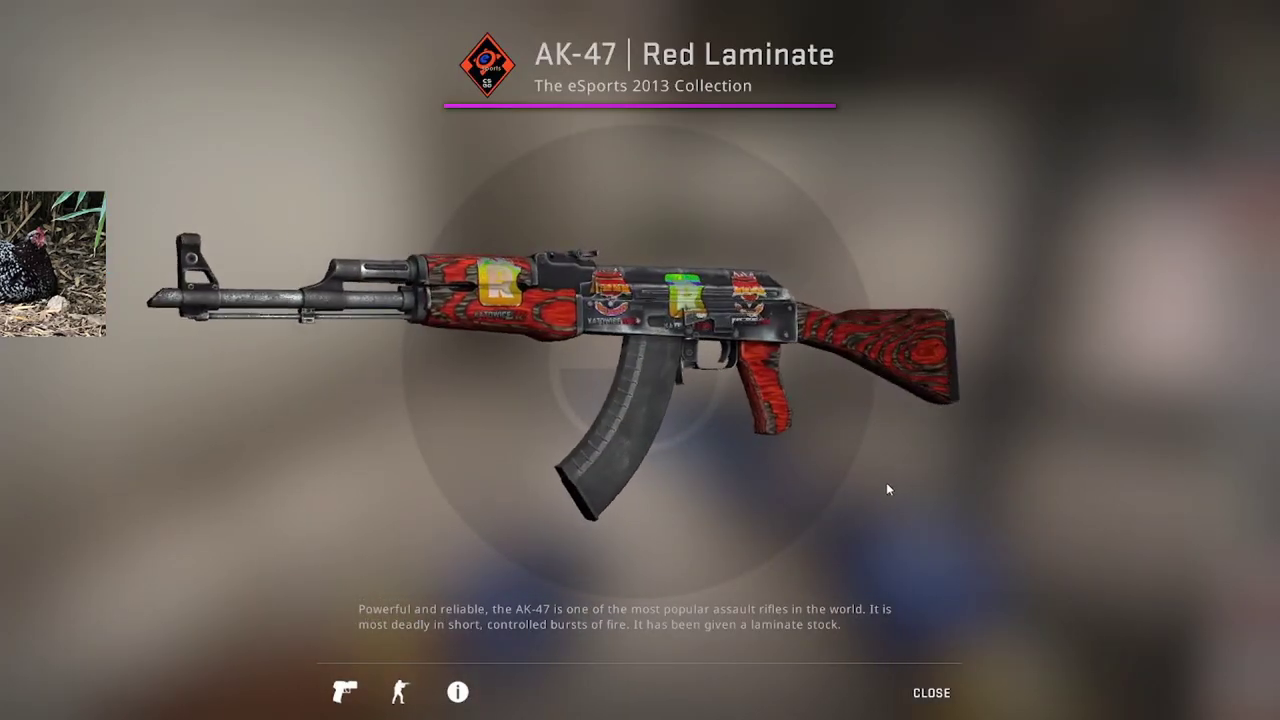
pyautogui.hotkey('alt', 'Tab')
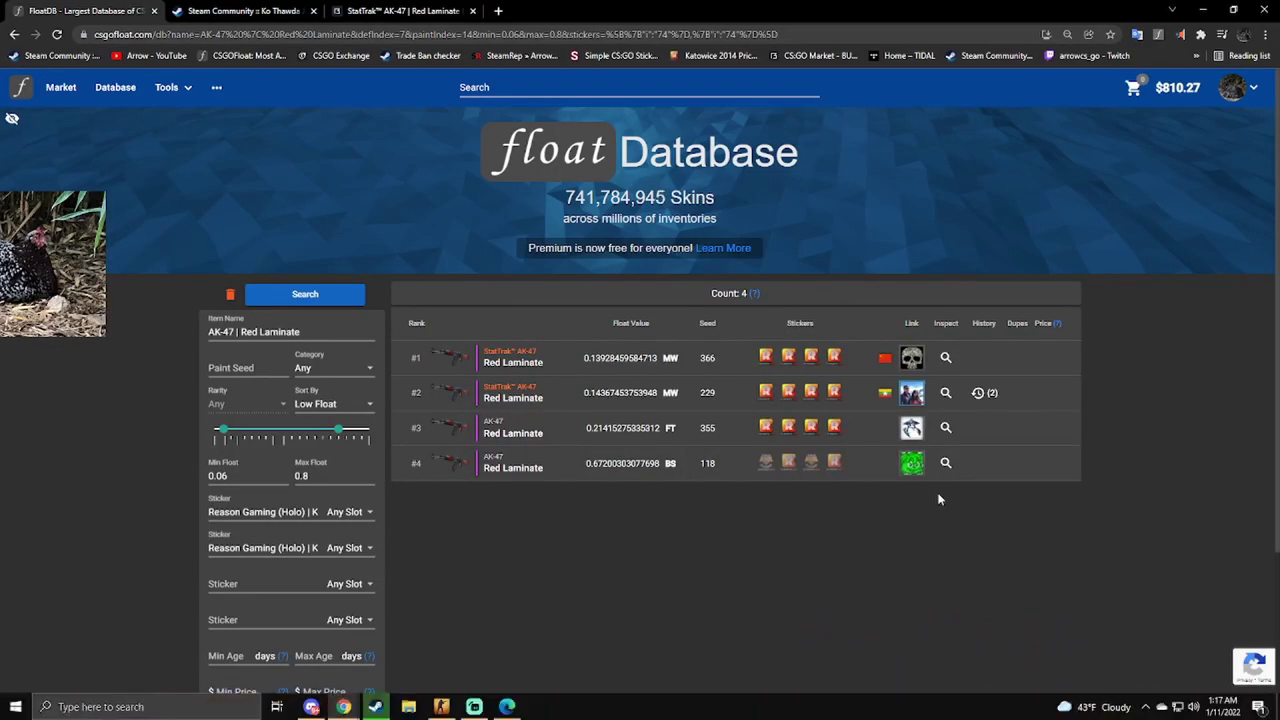
# Open a new tab for the Steam inventory and swap the in-game AK-47 for dual pistols.
pyautogui.click(918, 471)
pyautogui.hotkey('alt', 'Tab')
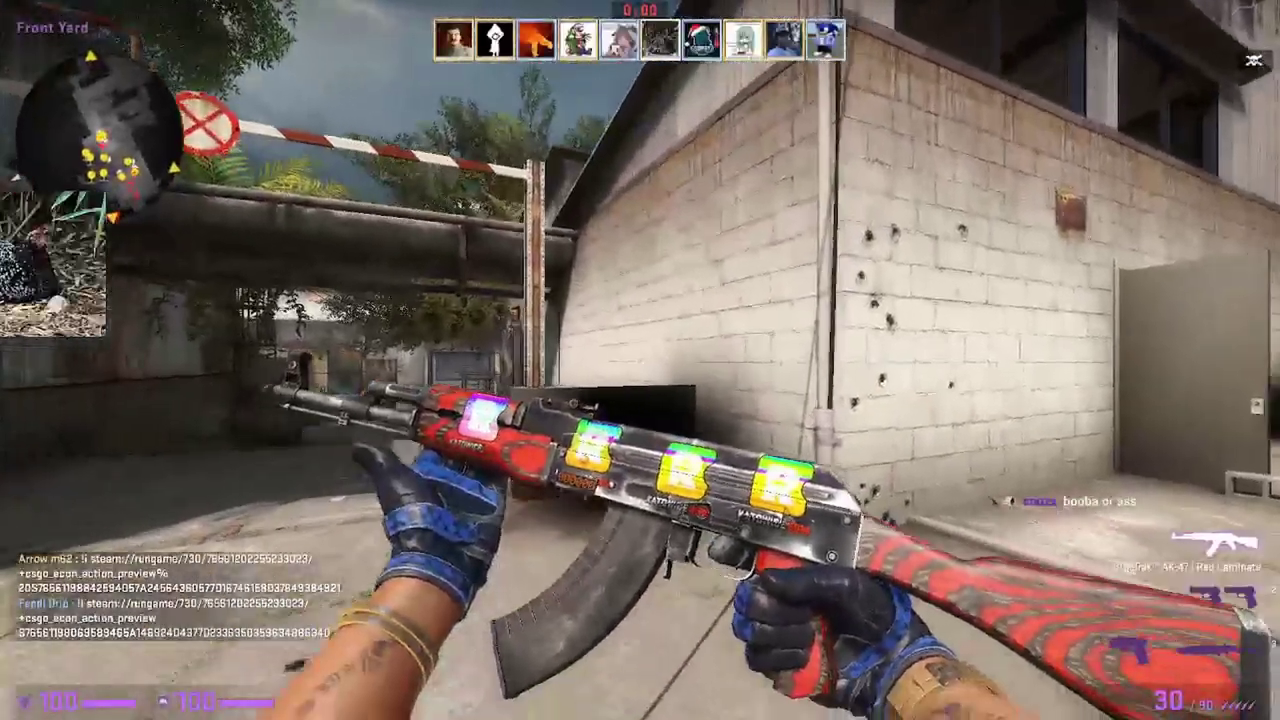
pyautogui.press('2')
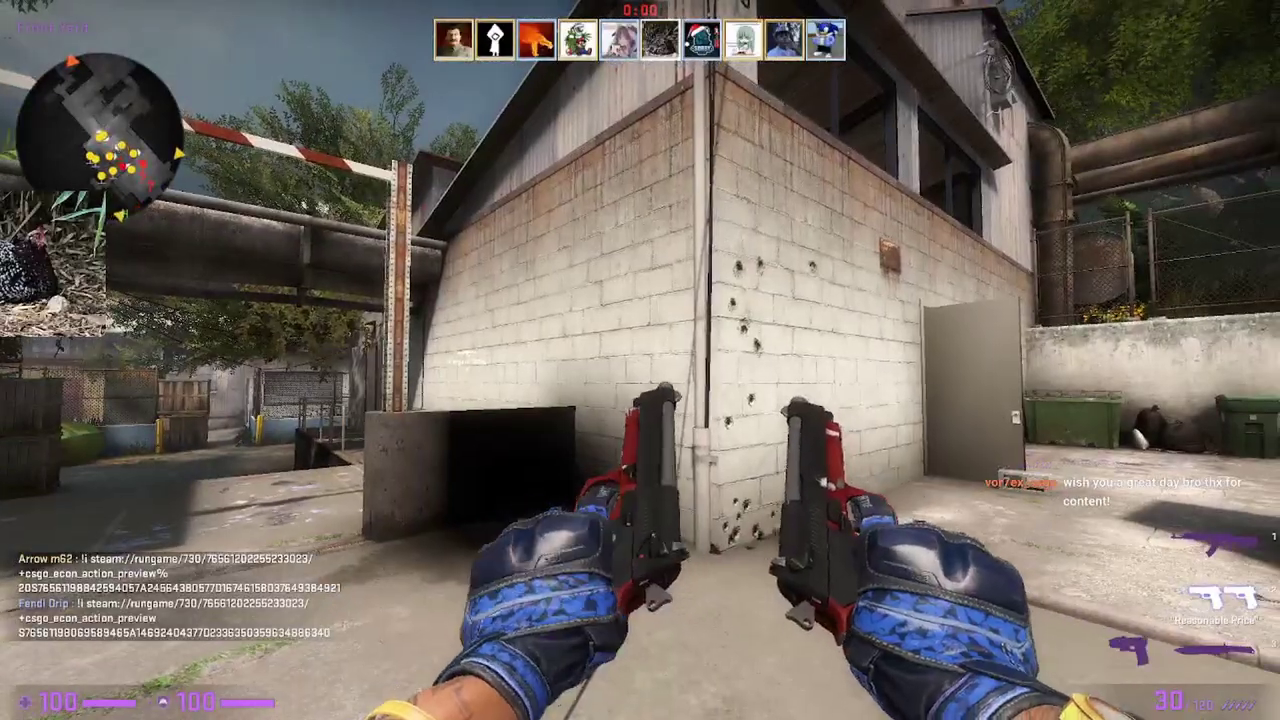
pyautogui.hotkey('alt', 'Tab')
pyautogui.scroll(-4, 877, 417)
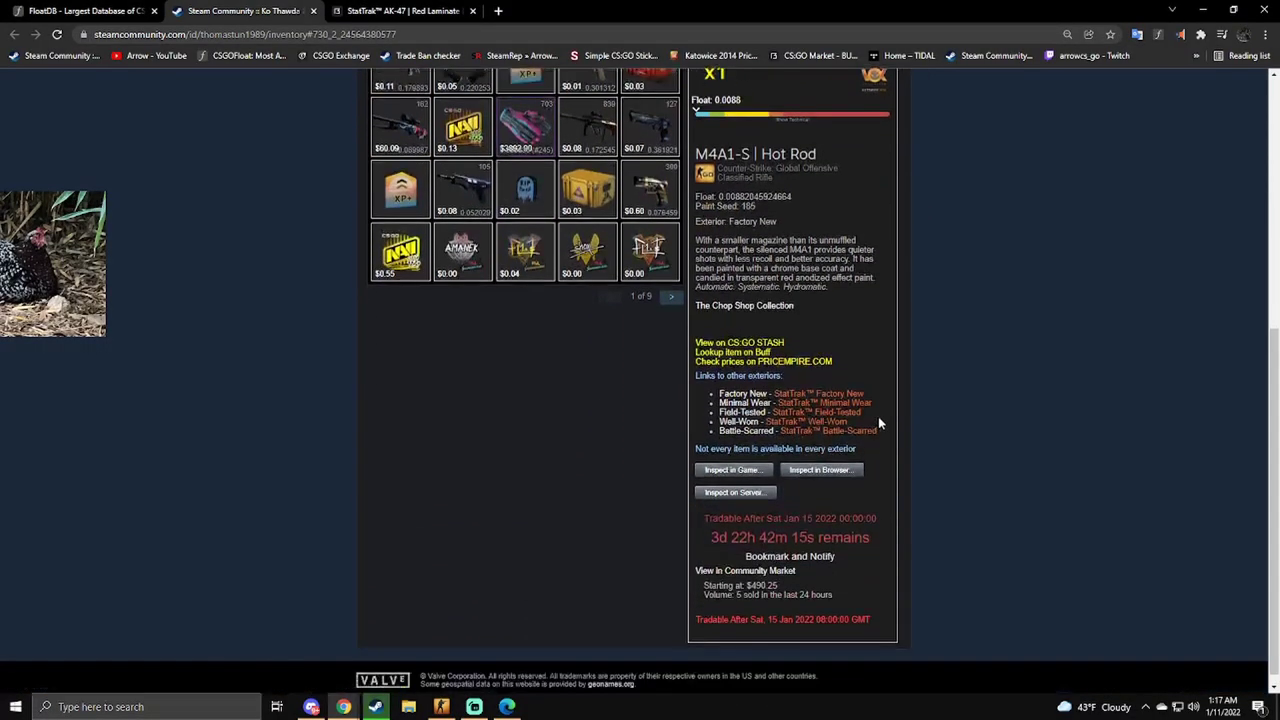
pyautogui.scroll(4, 877, 417)
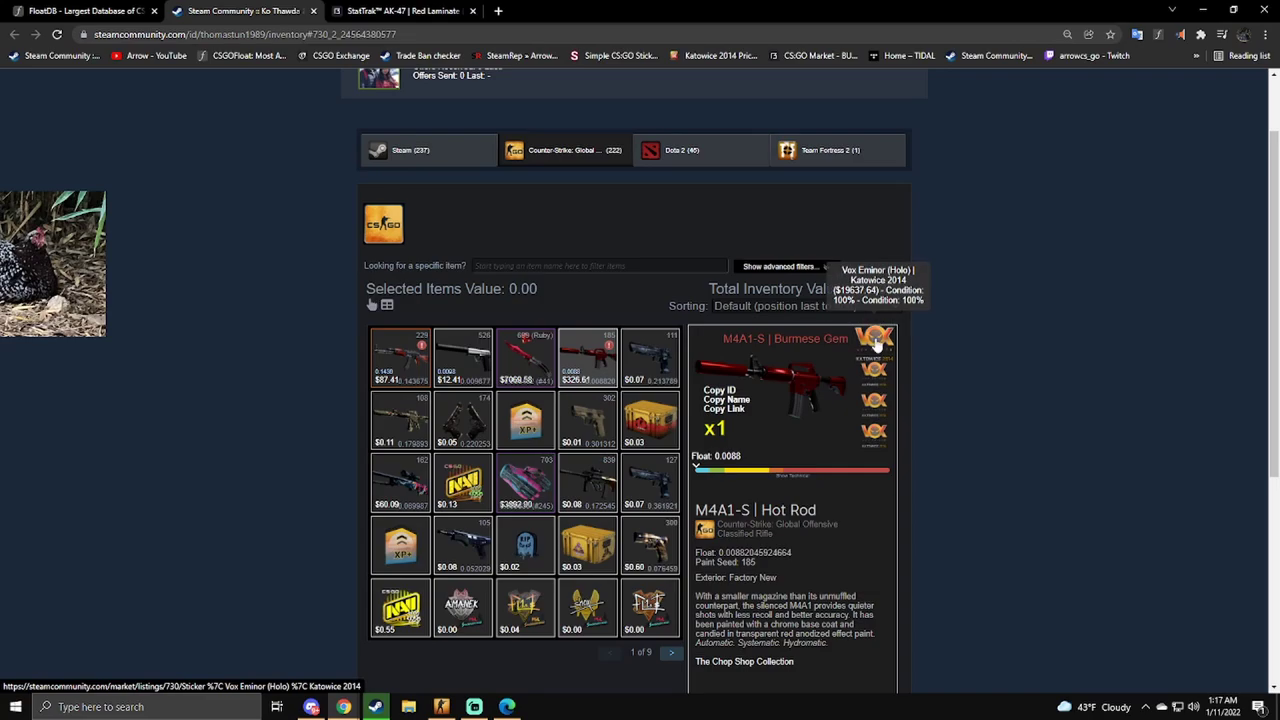
pyautogui.hotkey('alt', 'Tab')
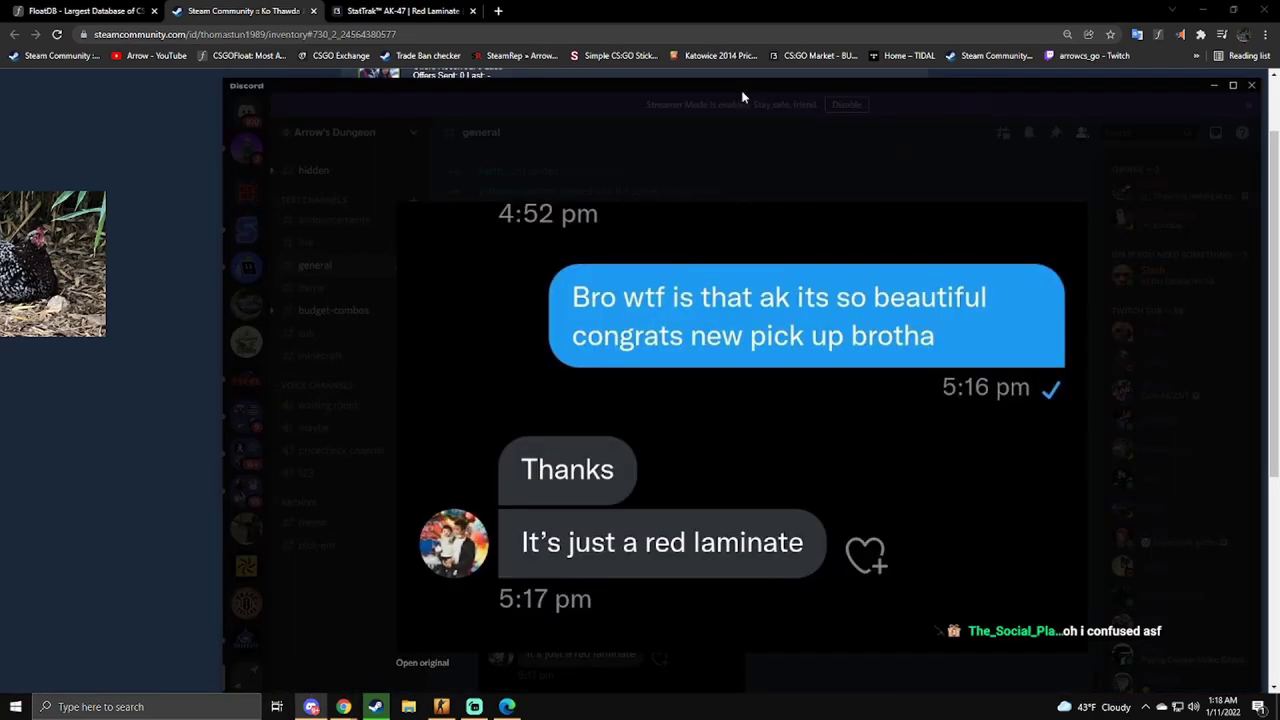
pyautogui.hotkey('alt', 'Tab')
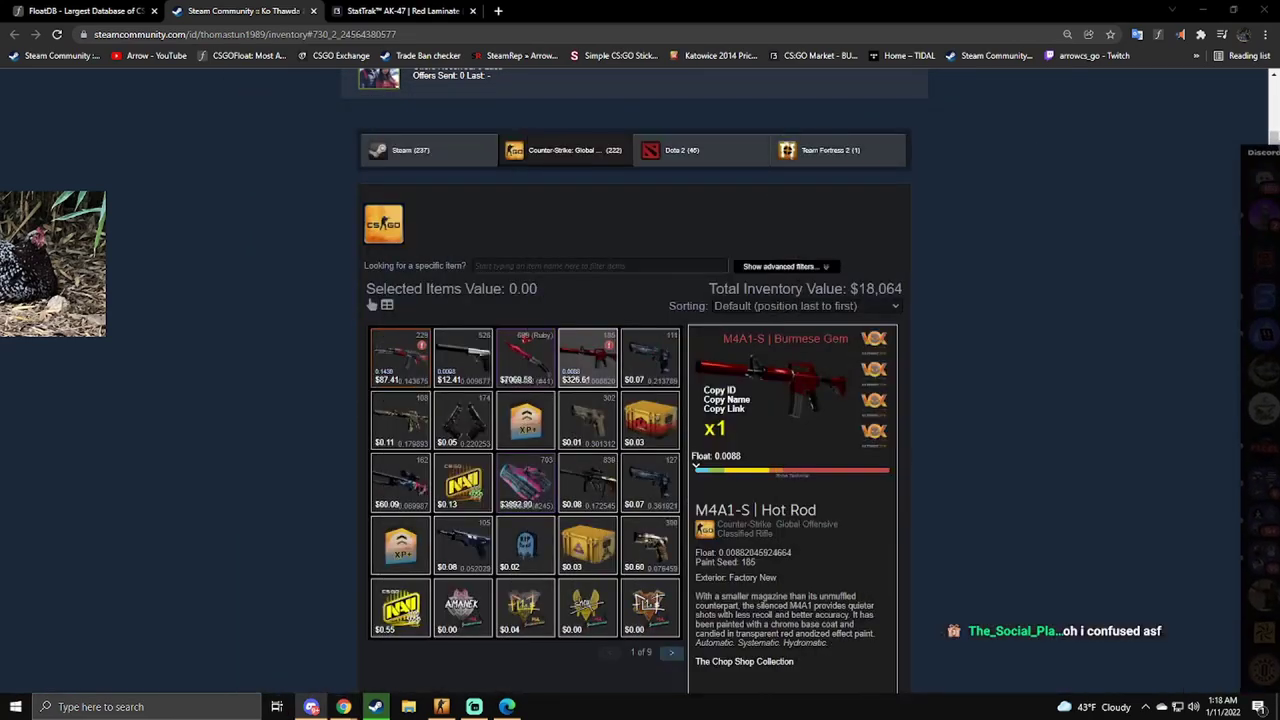